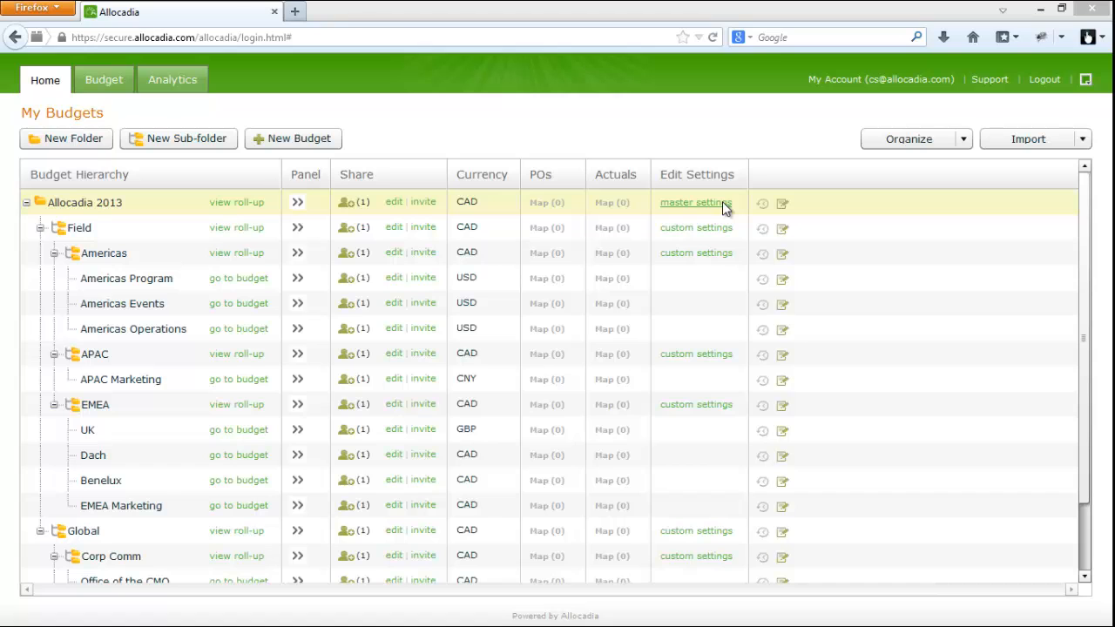
Open the master settings of Allocadia 2013 and add a column named "Marketing Objective" of type Drop-down list
left_click(723, 205)
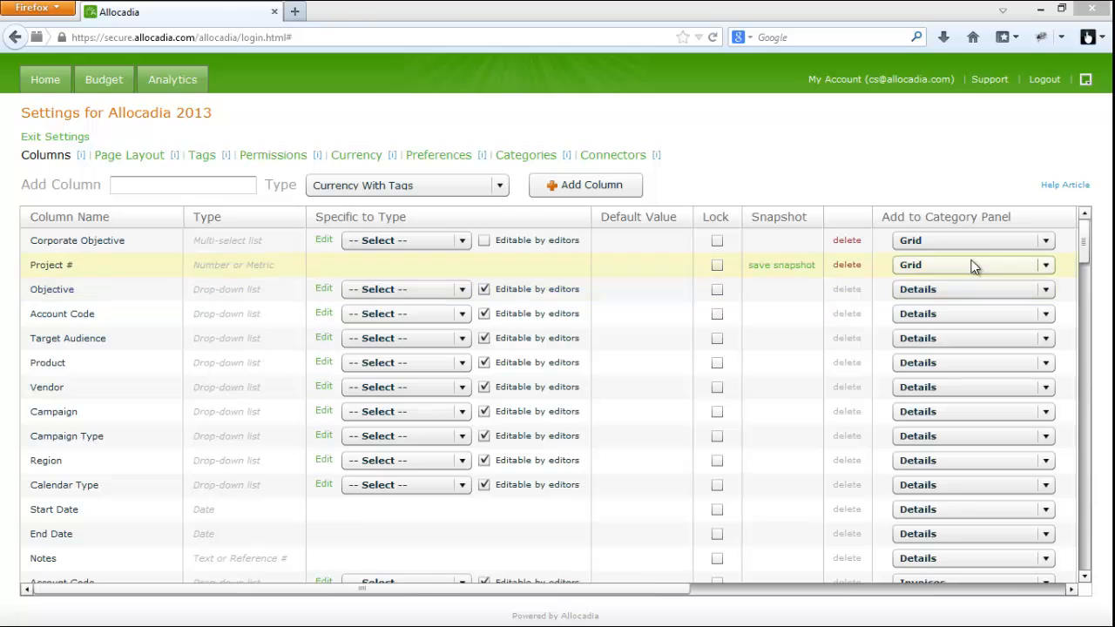
mouse_move(1084, 244)
left_mouse_down()
mouse_move(1091, 415)
mouse_move(1086, 225)
left_mouse_up()
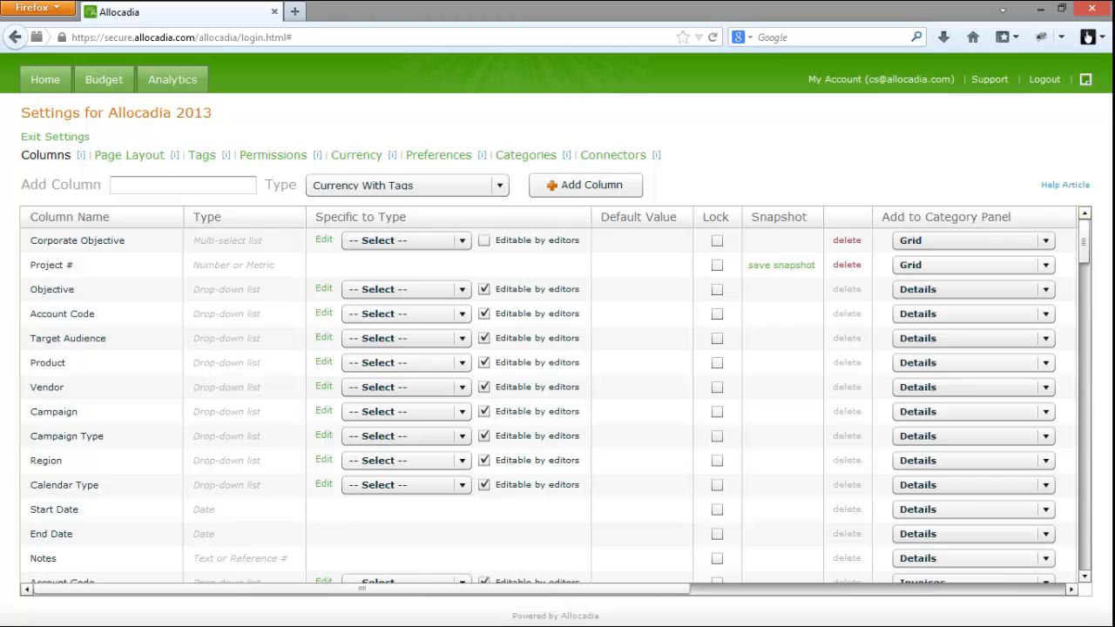
left_click(233, 188)
type("Market")
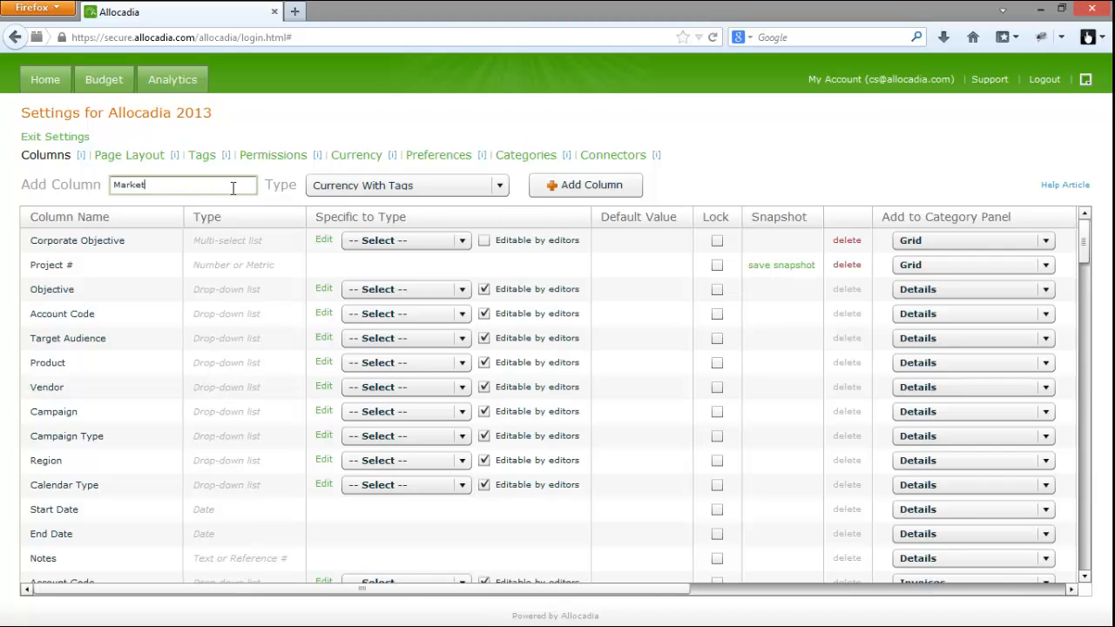
type("ing Objective")
left_click(500, 187)
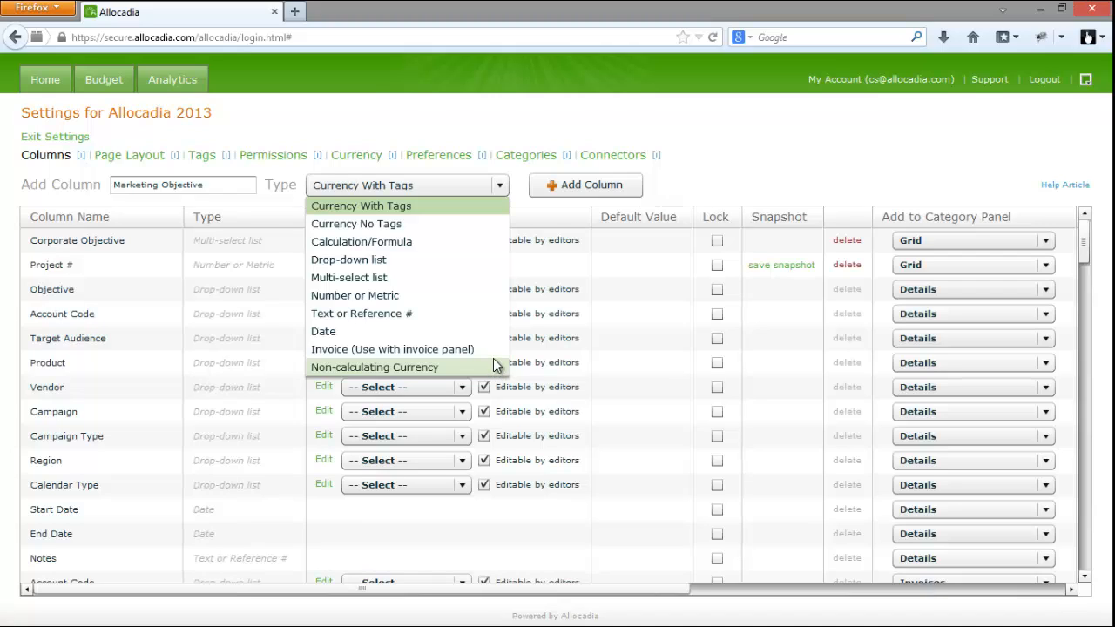
left_click(440, 261)
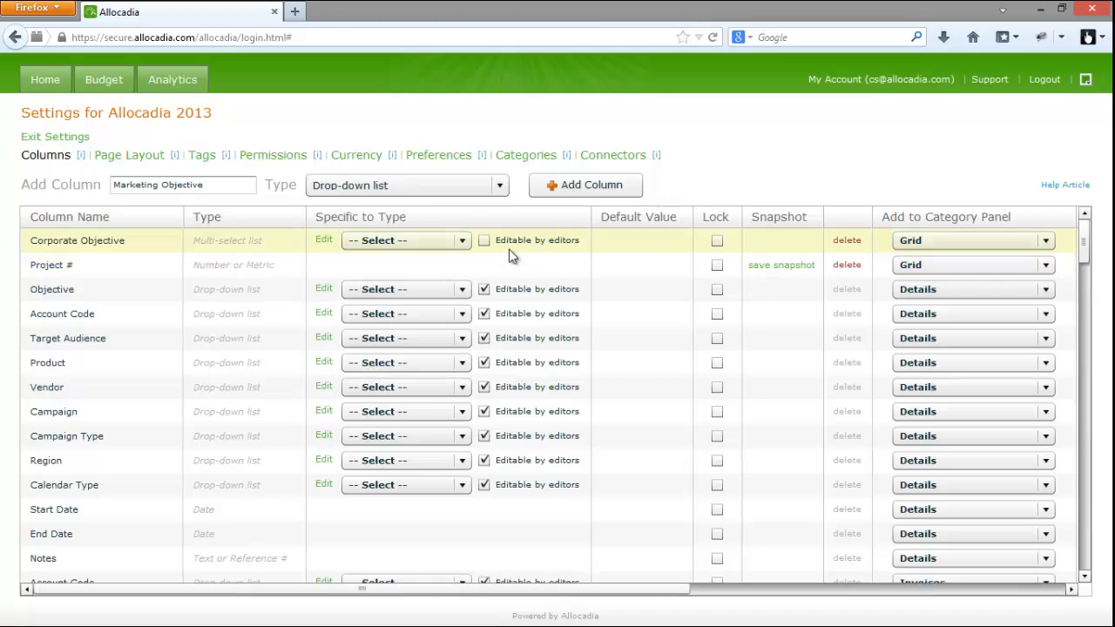
left_click(615, 185)
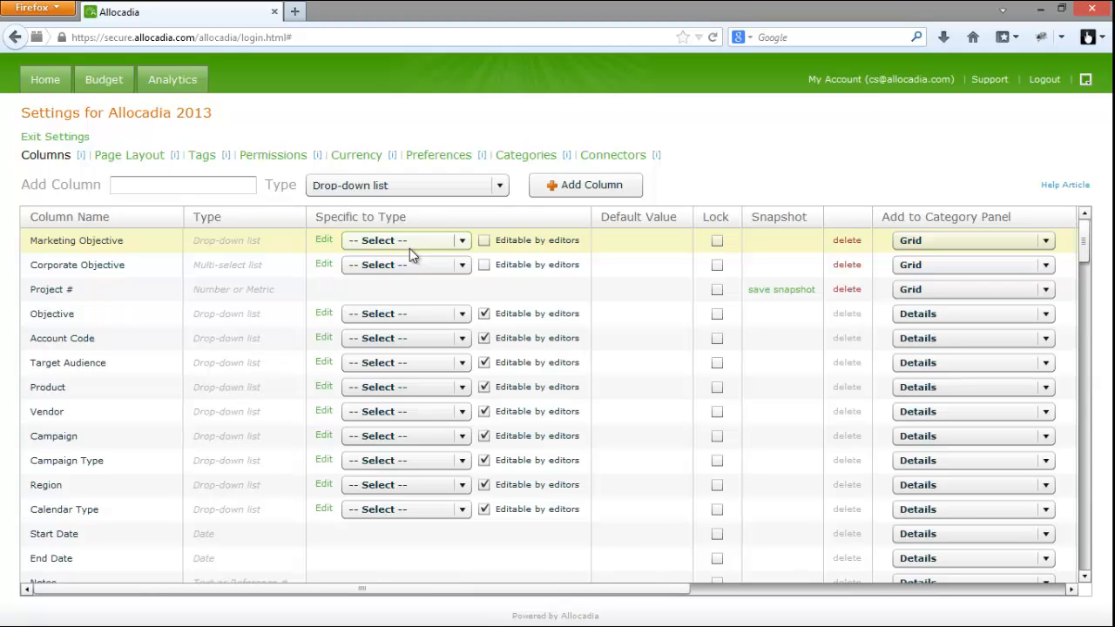
Edit the Marketing Objective column's drop-down options and add the choice "Sample"
left_click(324, 241)
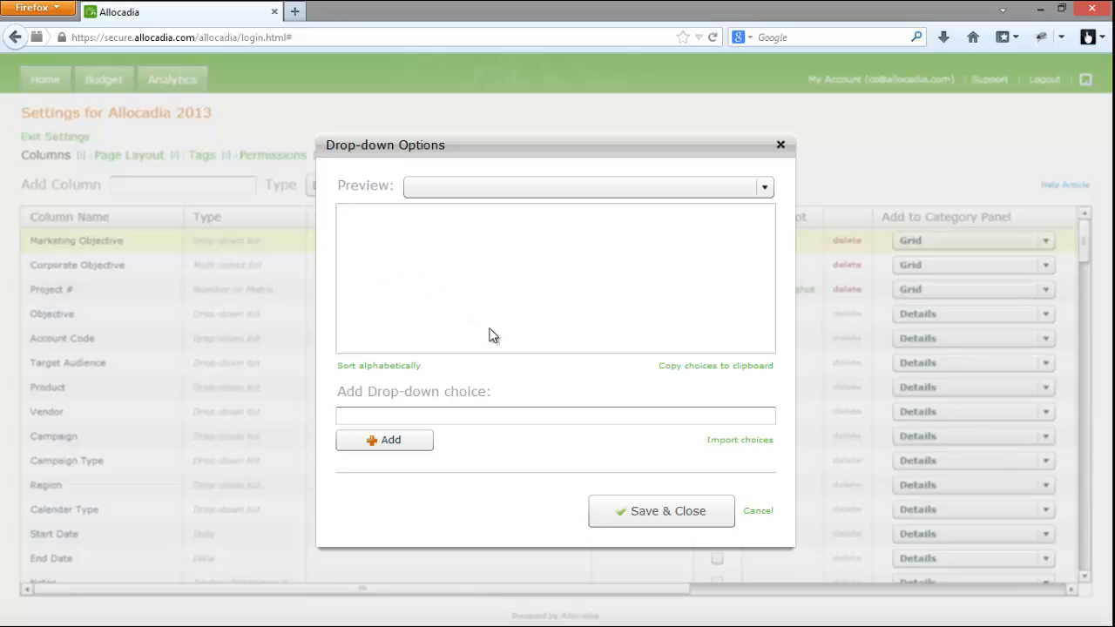
left_click(548, 417)
type("Sample")
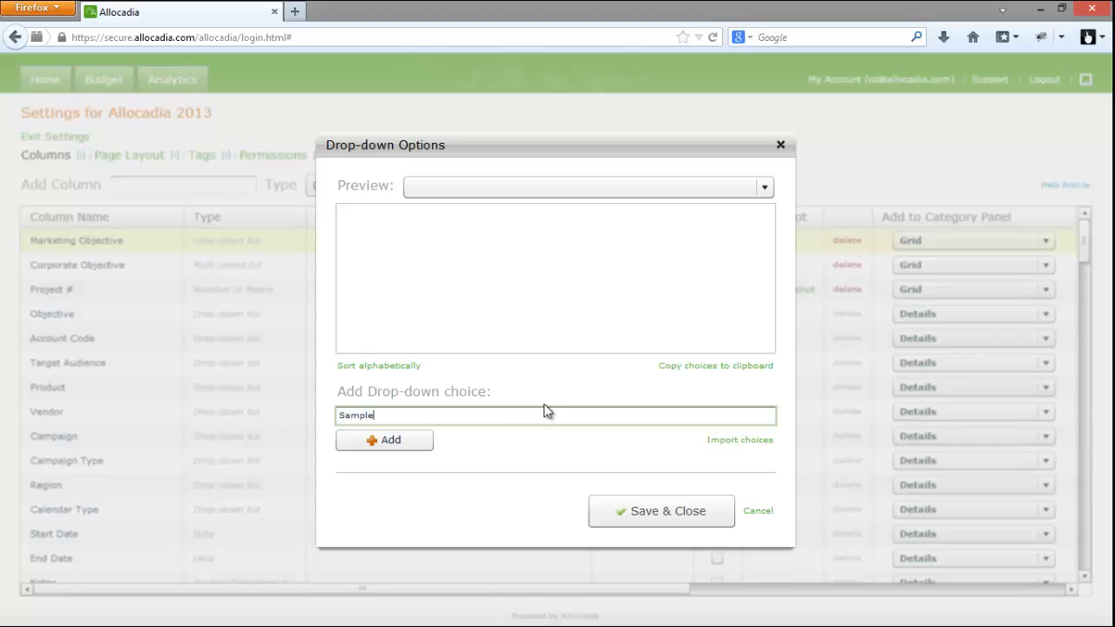
left_click(407, 444)
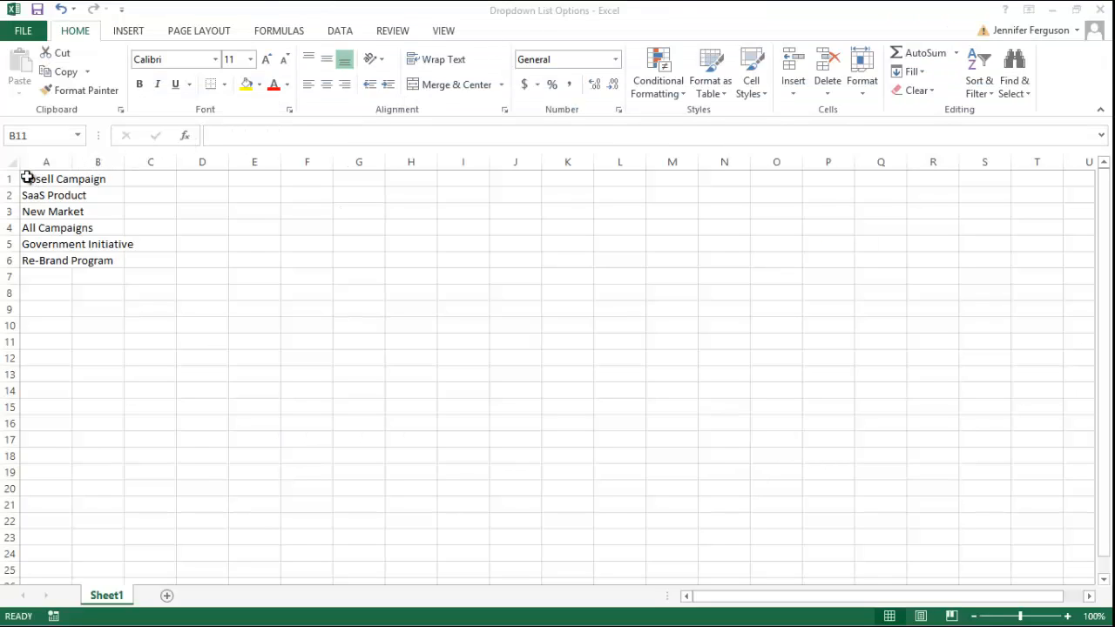
Copy the choices from Upsell Campaign to Re-Brand Program in Excel's Dropdown List Options workbook and import them into the Marketing Objective drop-down
left_click_drag(27, 179, 24, 248)
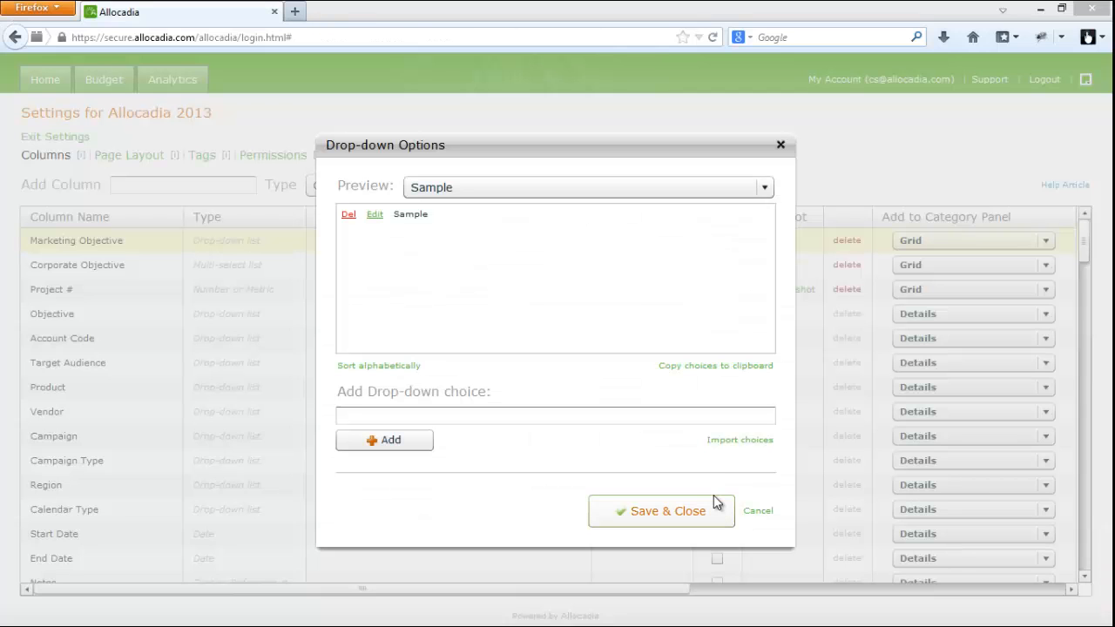
left_click(739, 441)
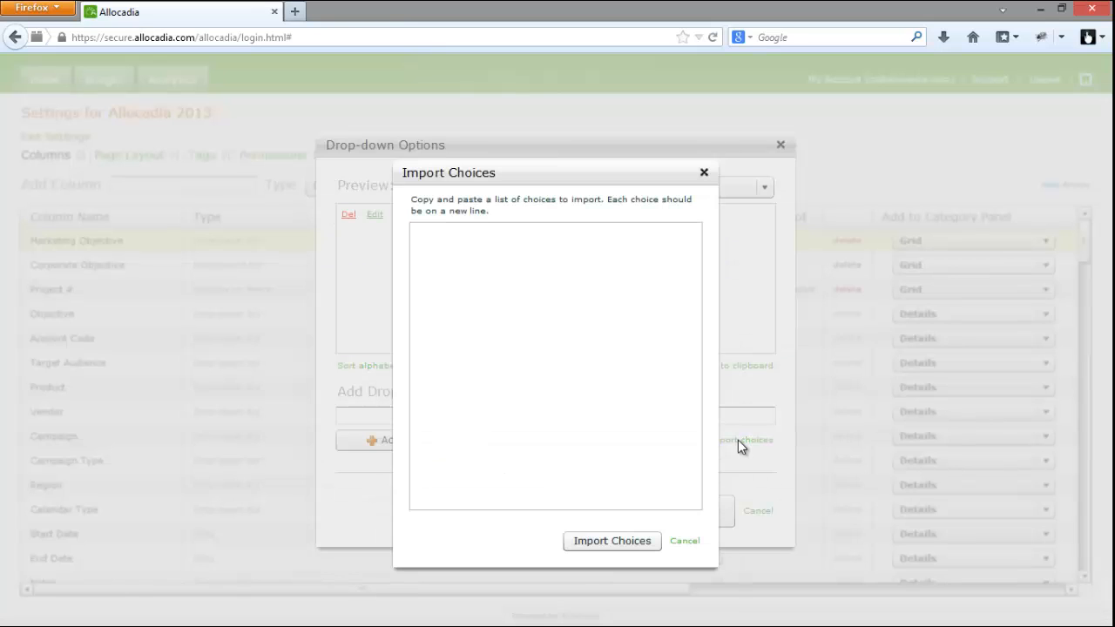
left_click(423, 258)
right_click(423, 258)
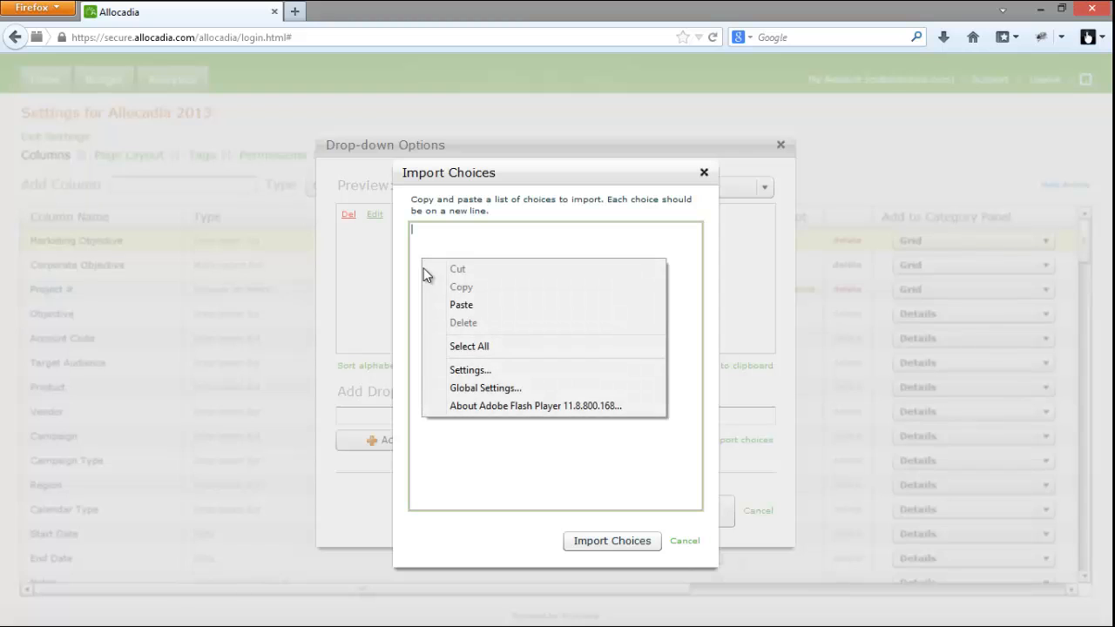
left_click(461, 306)
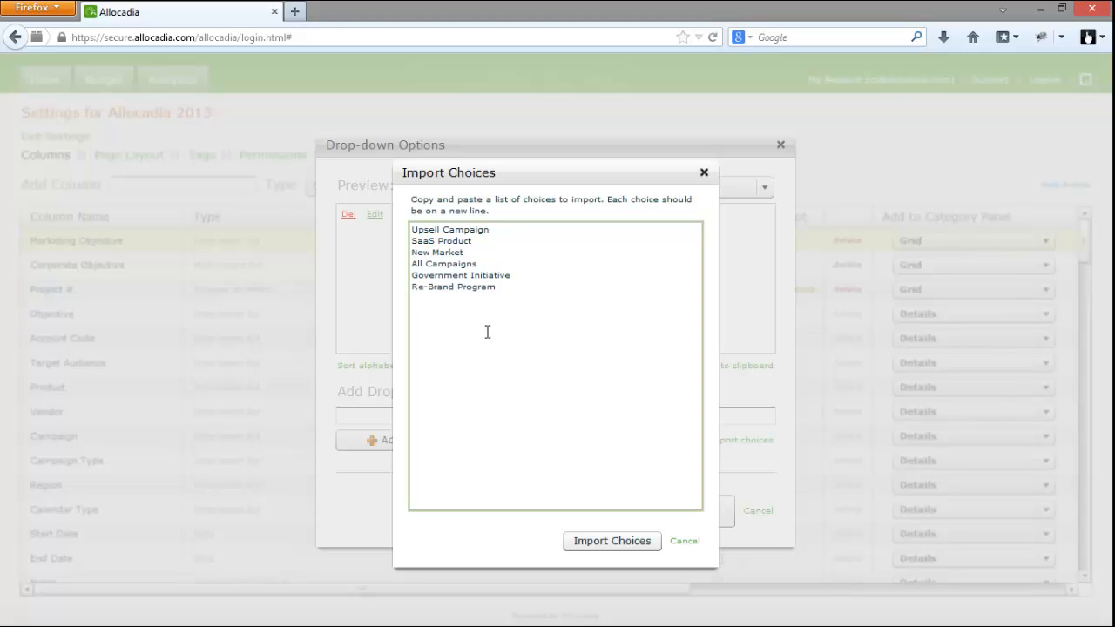
left_click(607, 547)
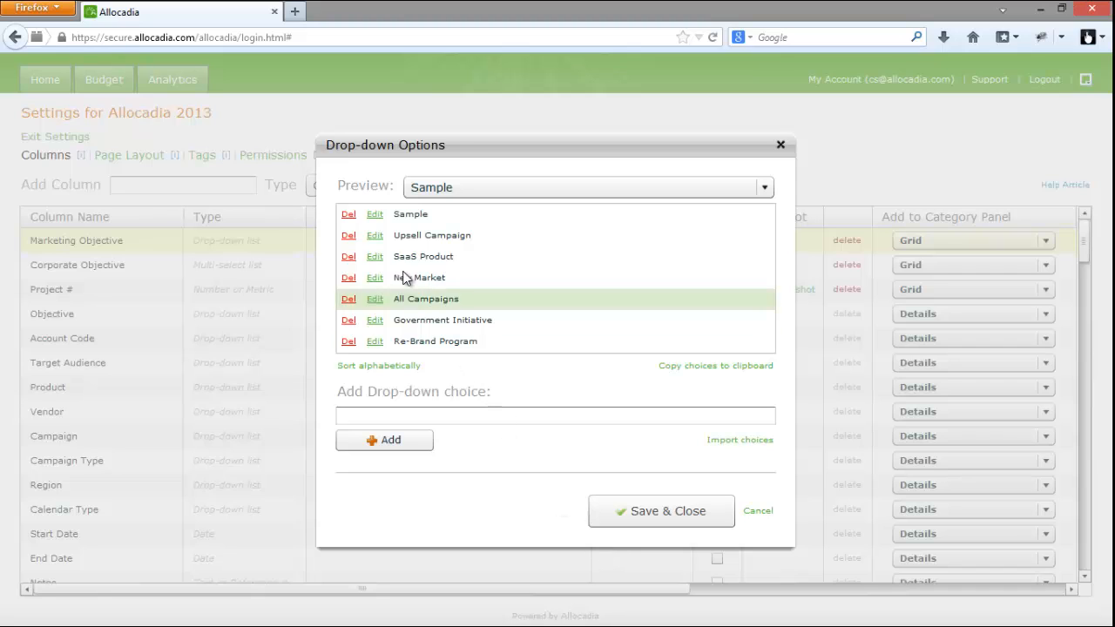
Rename the "Sample" choice to "Sample Delete" in the drop-down options
left_click(375, 215)
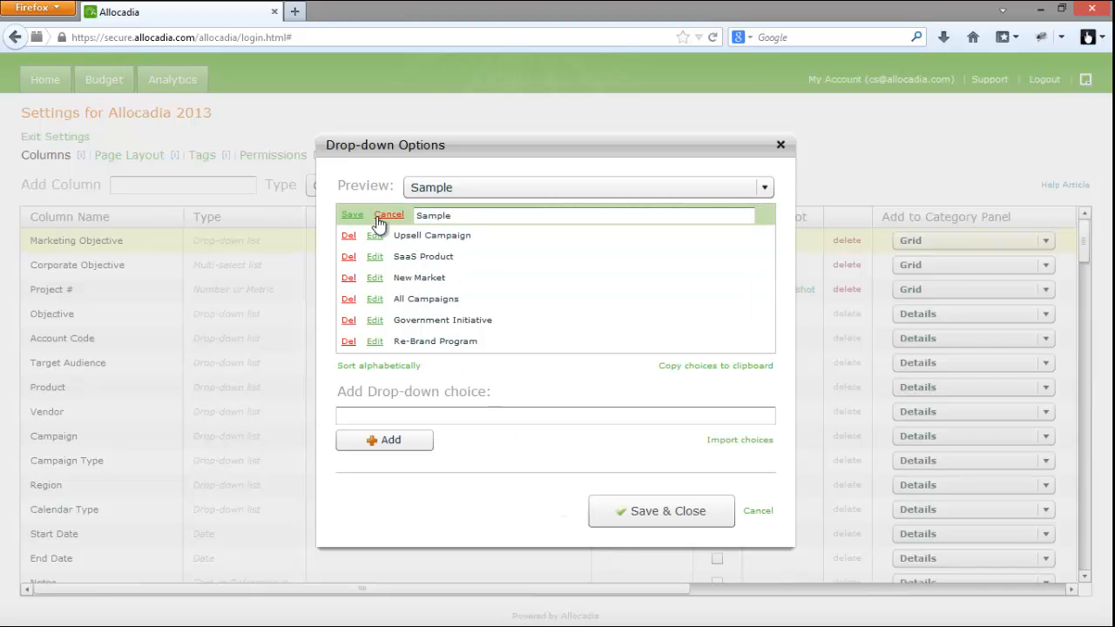
left_click(467, 217)
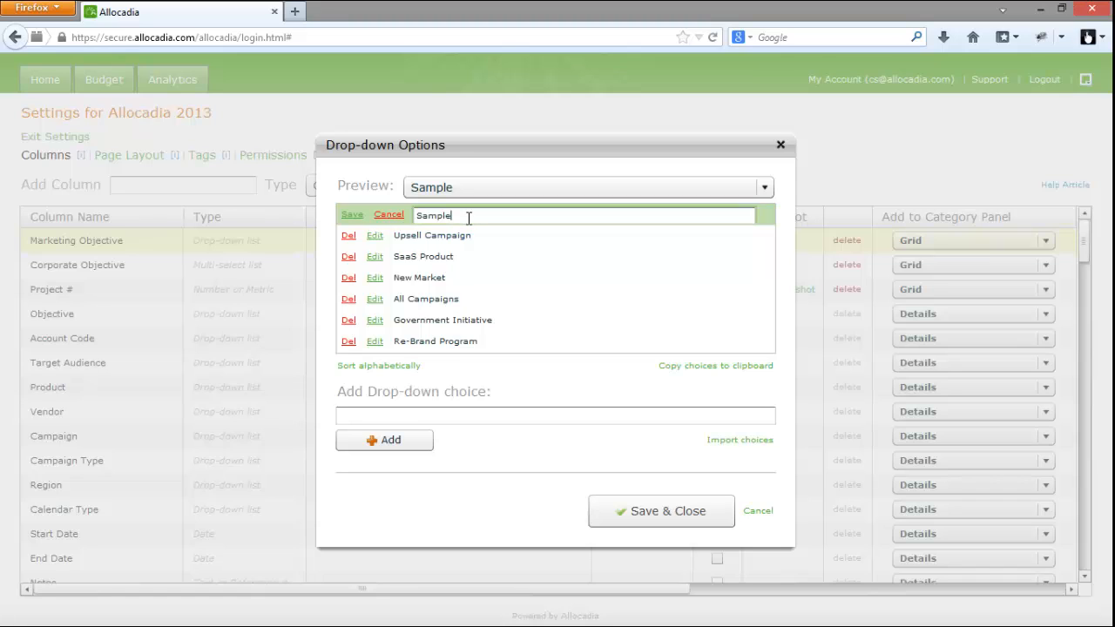
type("Delete")
left_click(351, 216)
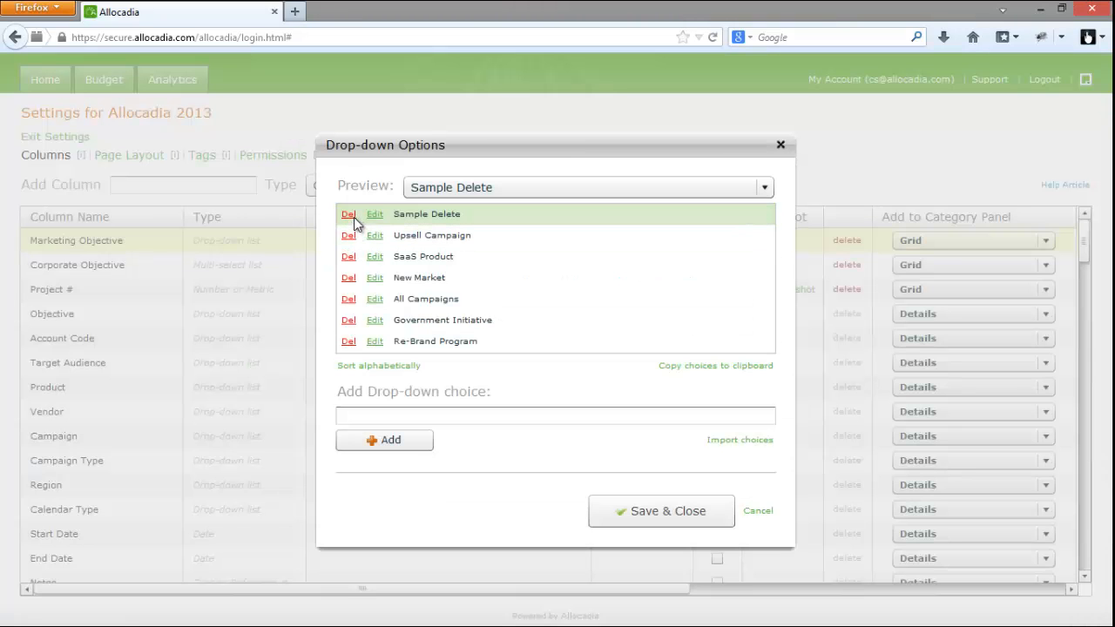
Delete the "Sample Delete" choice and save the Marketing Objective drop-down options
left_click(348, 215)
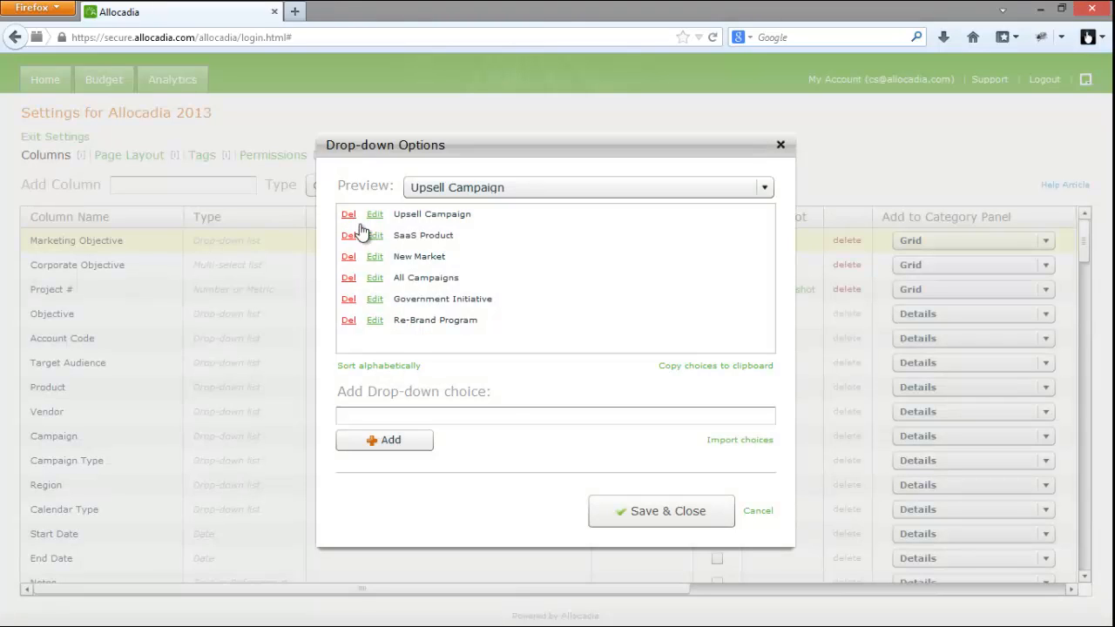
left_click(661, 514)
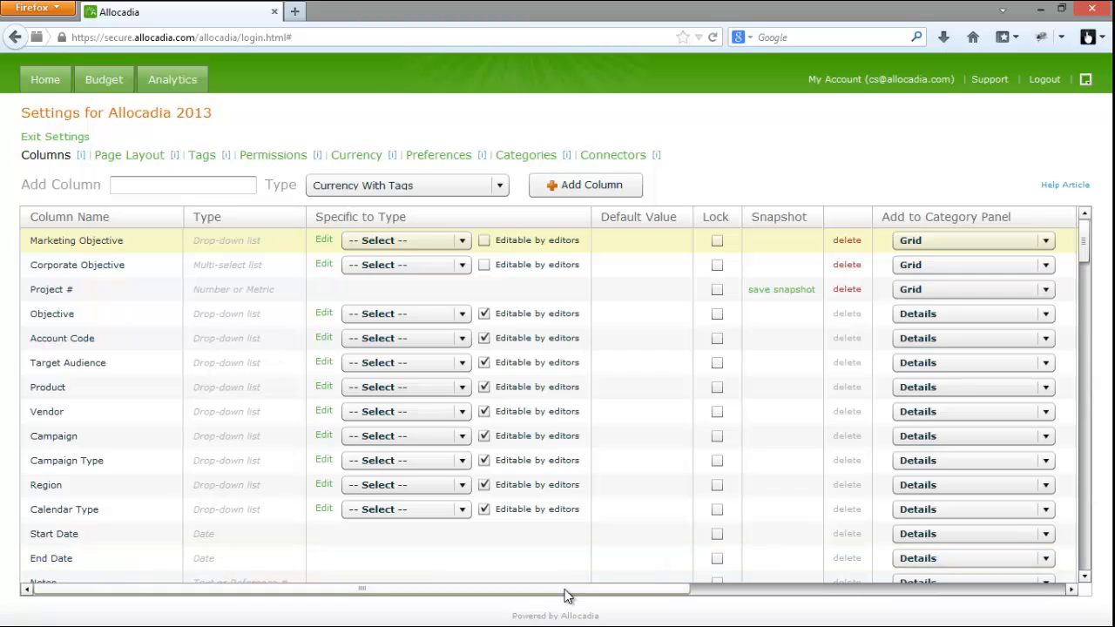
Make the Marketing Objective column required and set its help text to "Marketing Objective Input"
left_click_drag(566, 595, 741, 604)
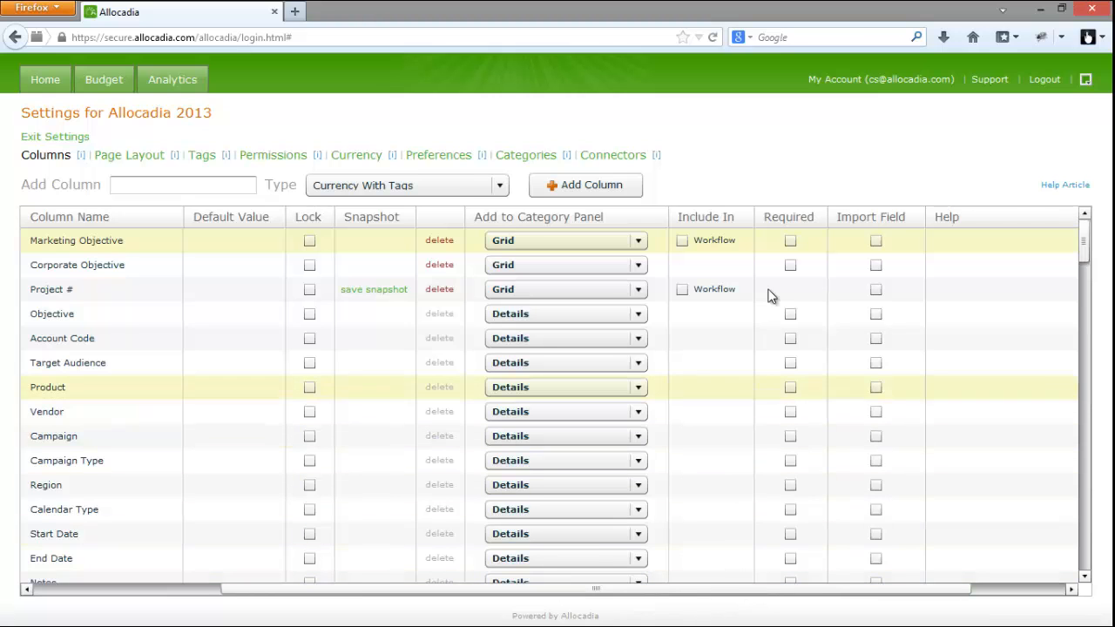
left_click(791, 242)
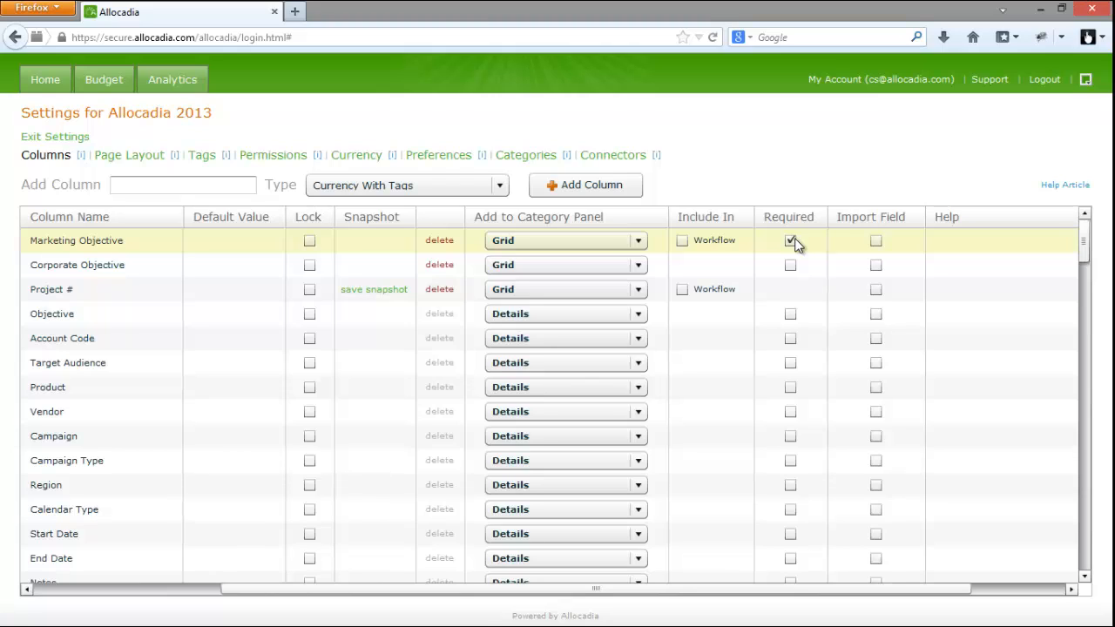
left_click(948, 252)
type("Mar")
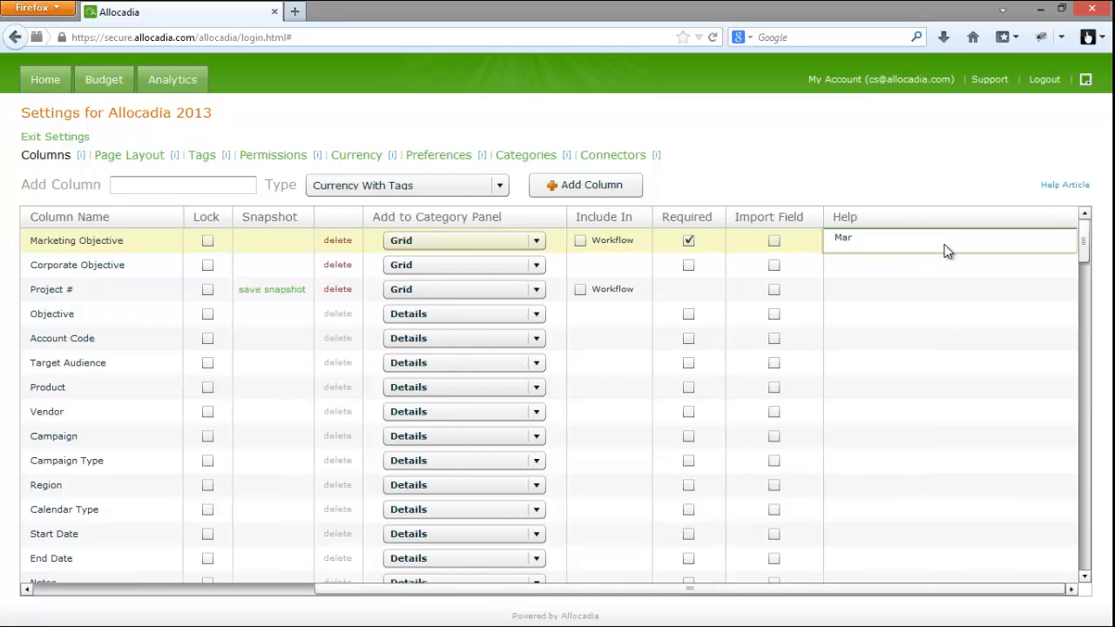
type("keting Objective Input")
key("Return")
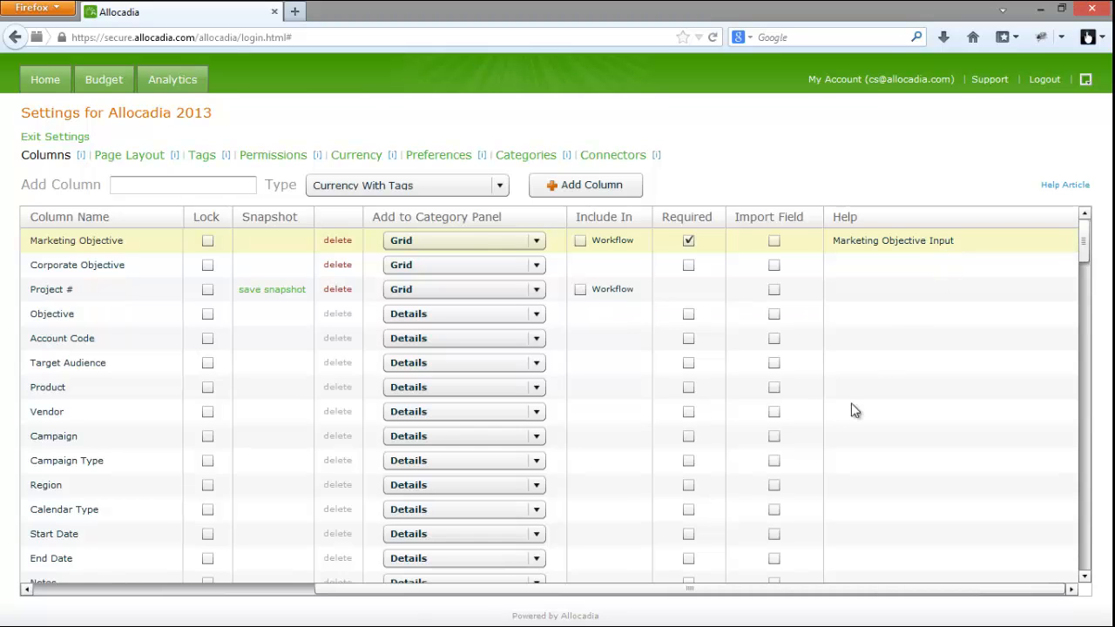
Lock the Jan Plan, Feb Plan and Mar Plan columns and check the Jan Plan lock in the Americas Program budget
left_click_drag(768, 586, 664, 586)
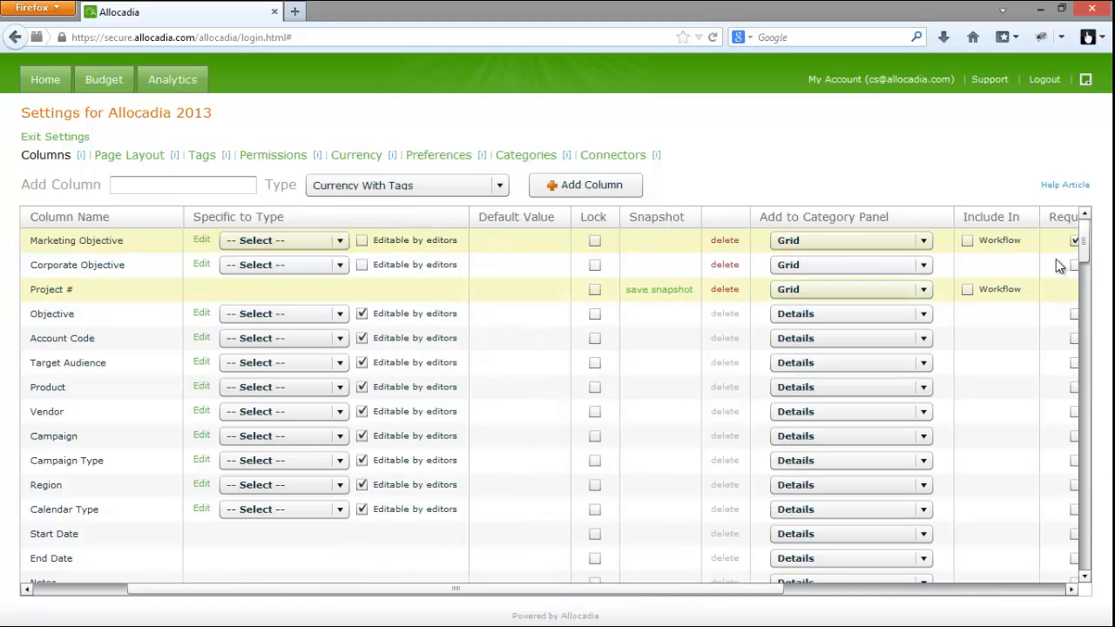
left_click_drag(1087, 246, 1084, 340)
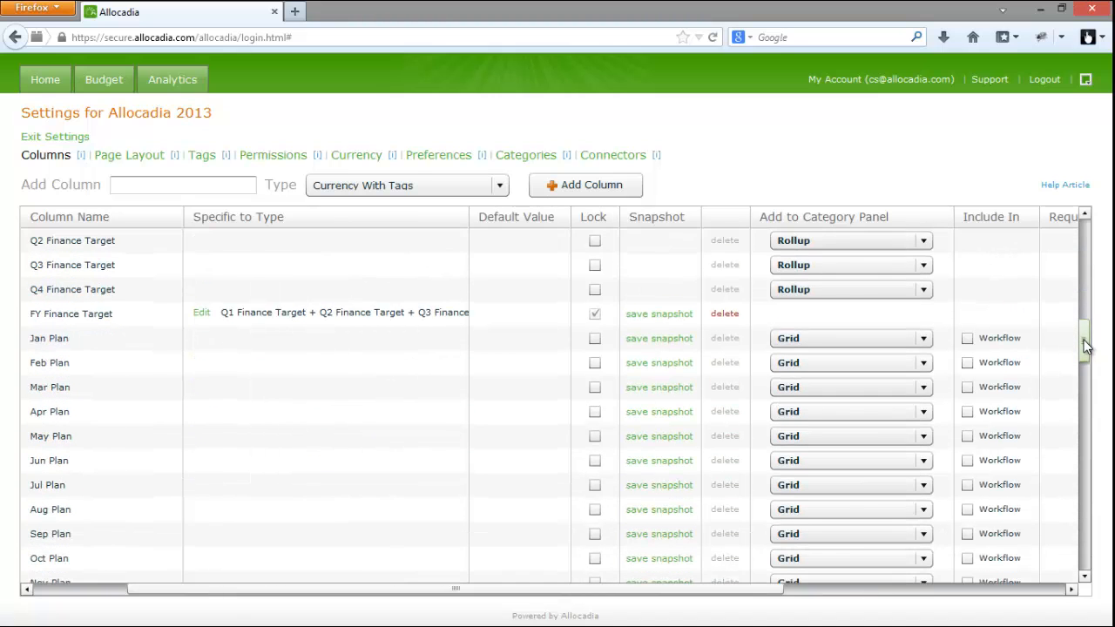
left_click(595, 314)
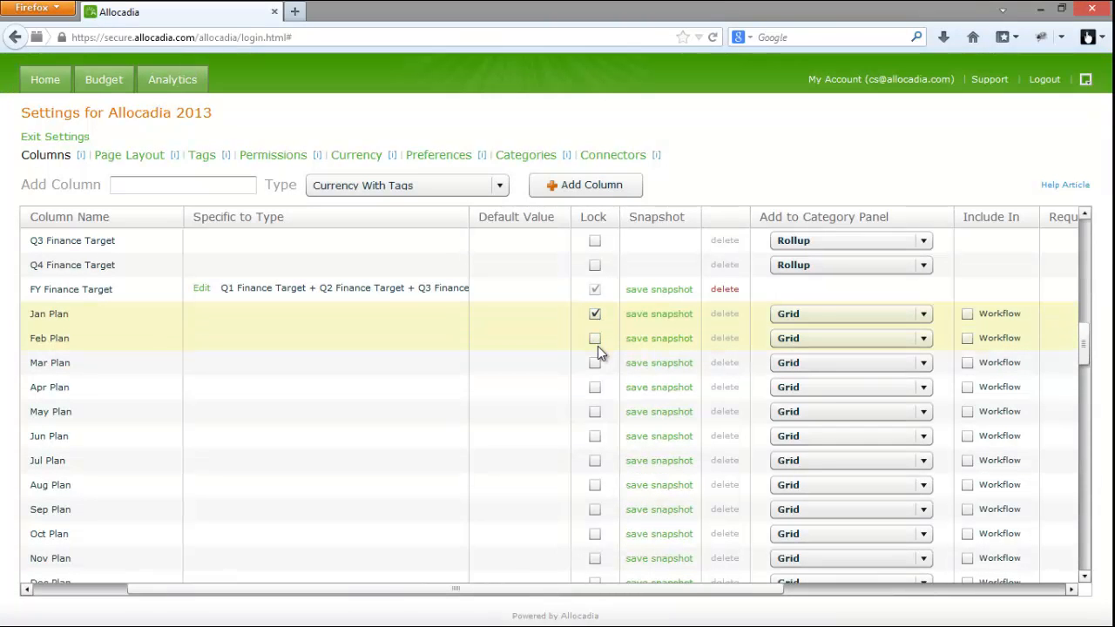
left_click(596, 341)
left_click(596, 362)
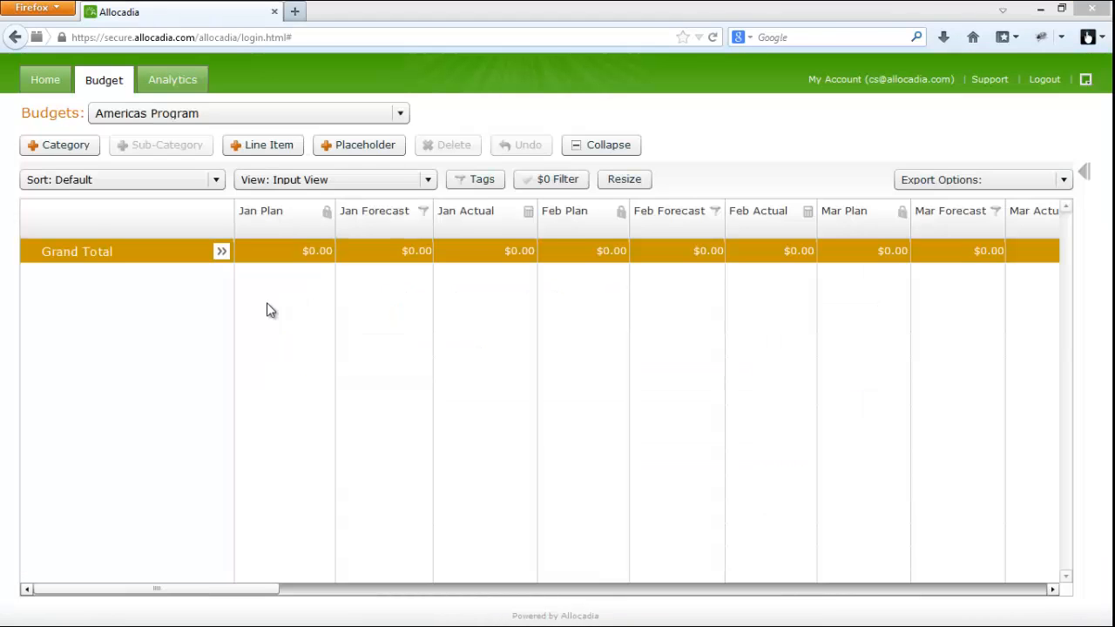
mouse_move(327, 225)
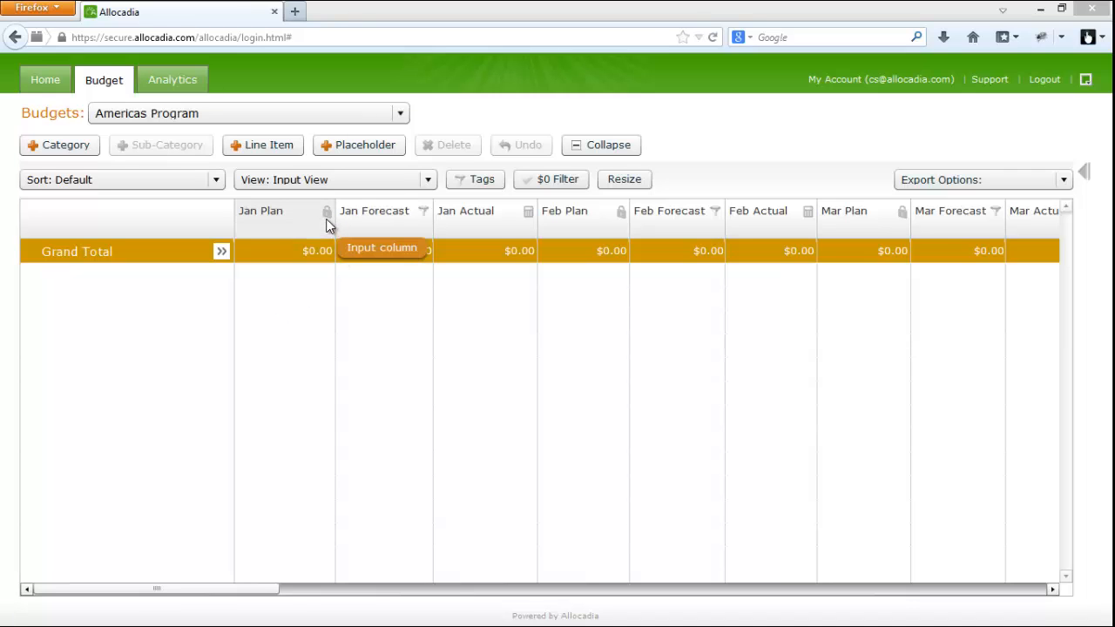